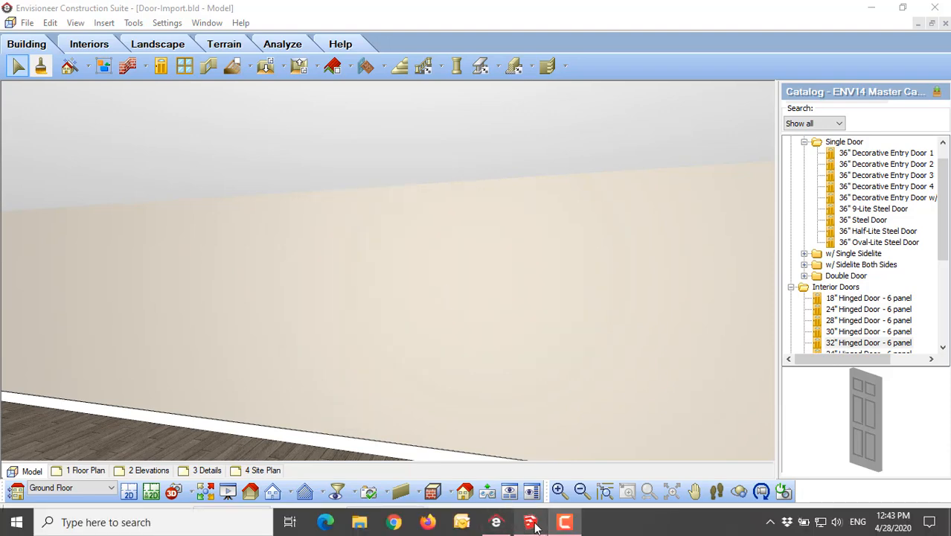
Switch to SketchUp and examine how the door model is grouped into handle, frame and door leaf.
{"action": "left_click", "coordinate": [535, 523]}
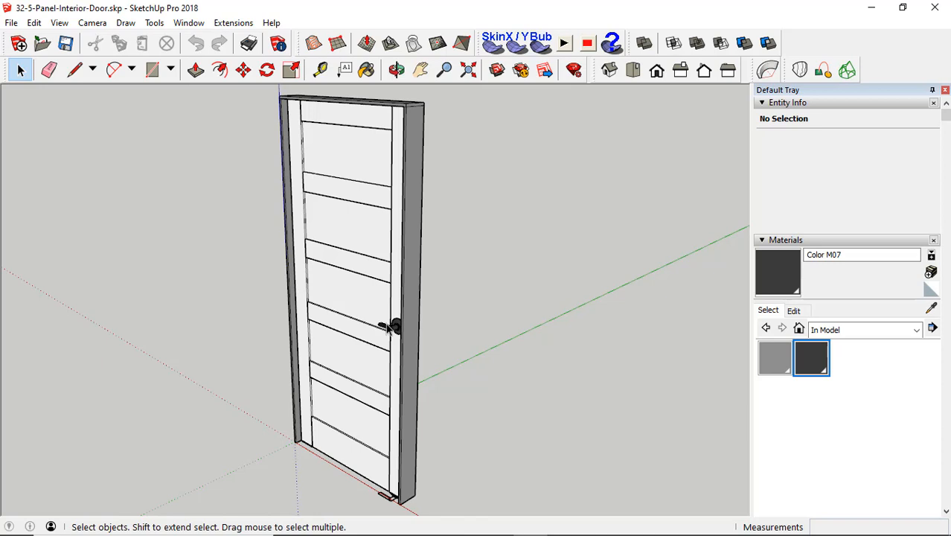
{"action": "left_click", "coordinate": [387, 327]}
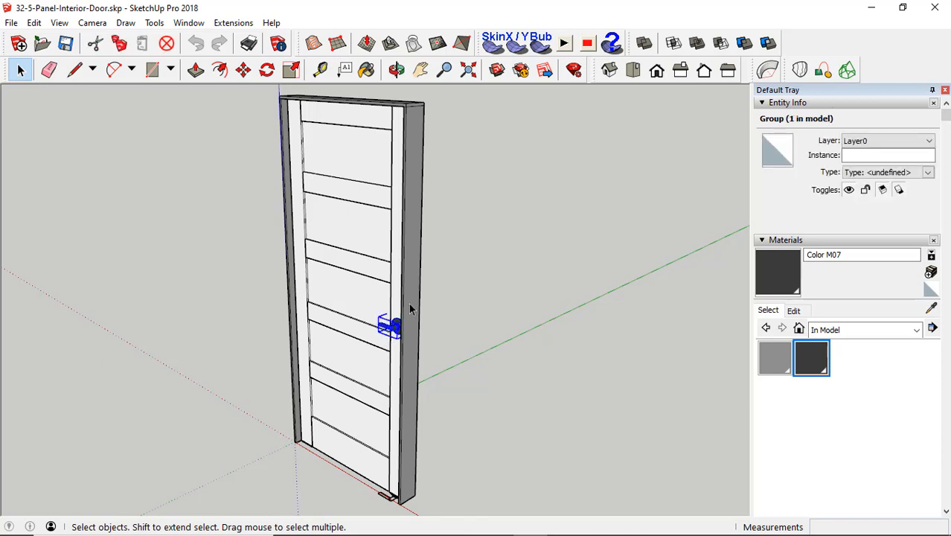
{"action": "left_click", "coordinate": [408, 310]}
{"action": "left_click", "coordinate": [423, 308]}
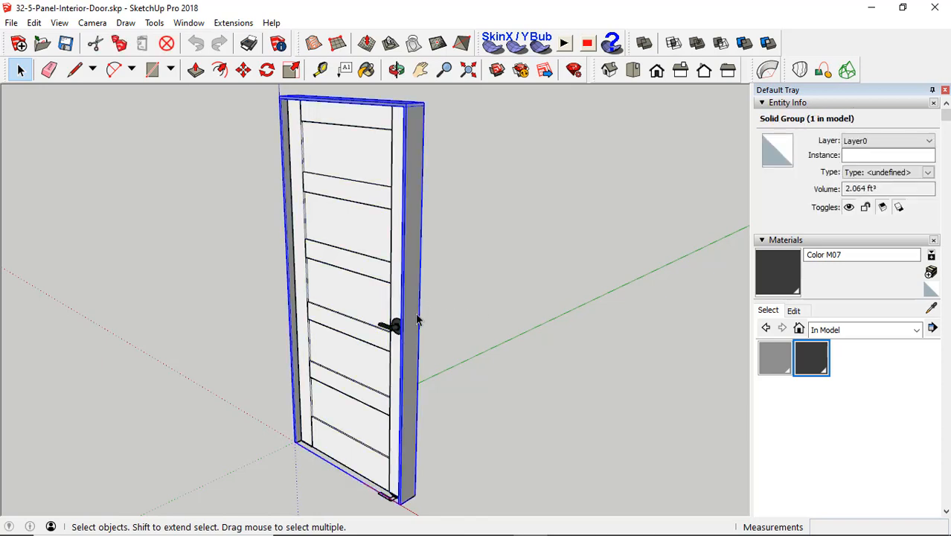
{"action": "left_click", "coordinate": [344, 257]}
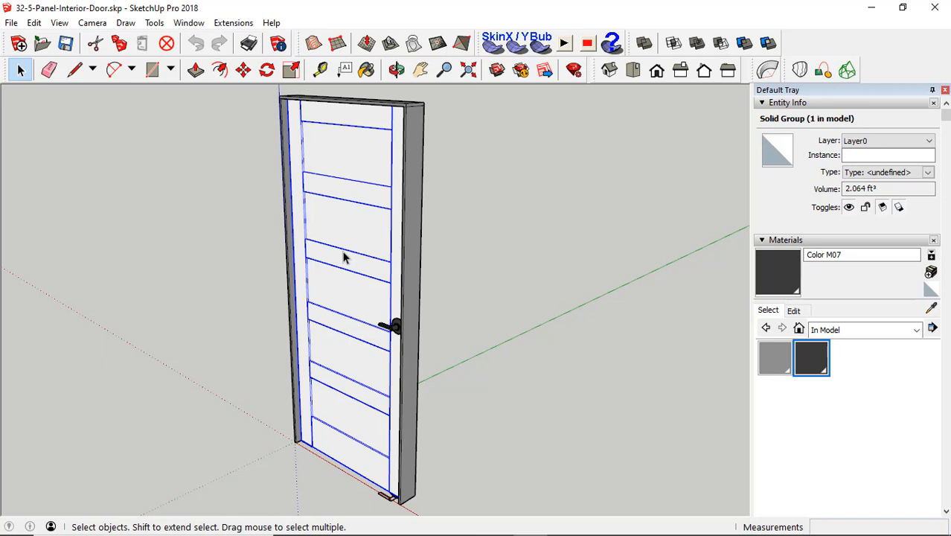
Clear the selection and save the five-panel interior door model.
{"action": "left_click", "coordinate": [588, 270]}
{"action": "left_click", "coordinate": [11, 22]}
{"action": "left_click", "coordinate": [34, 75]}
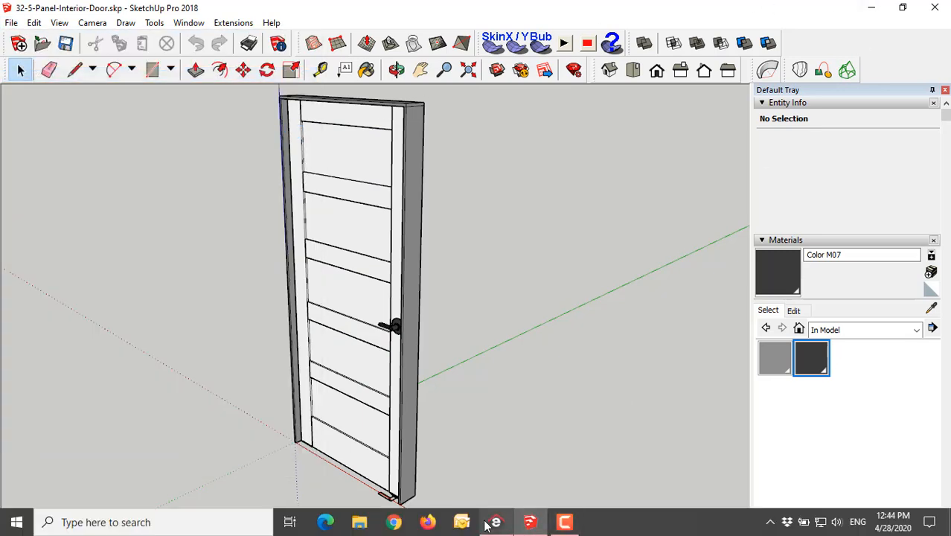
Switch to Envisioneer Construction Suite and start importing an object with the Object Wizard.
{"action": "left_click", "coordinate": [495, 521]}
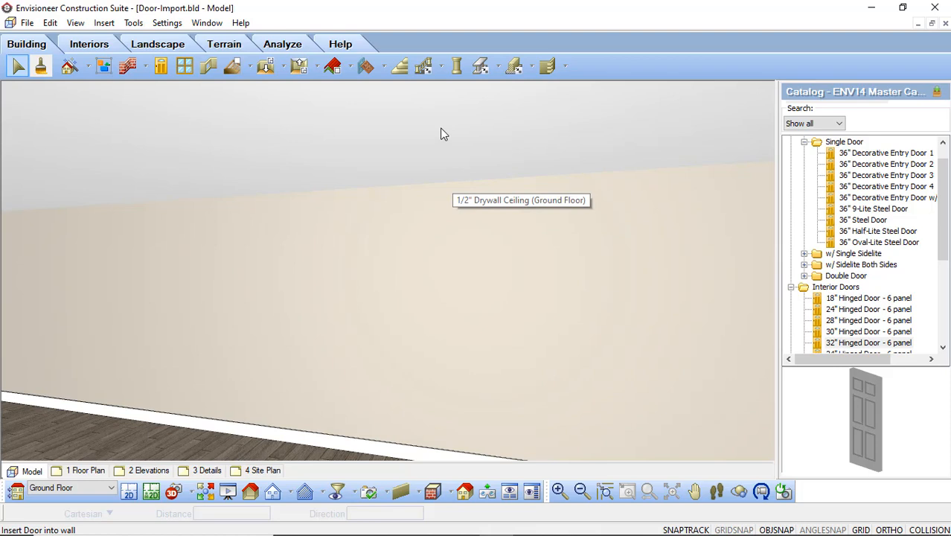
{"action": "left_click", "coordinate": [26, 23]}
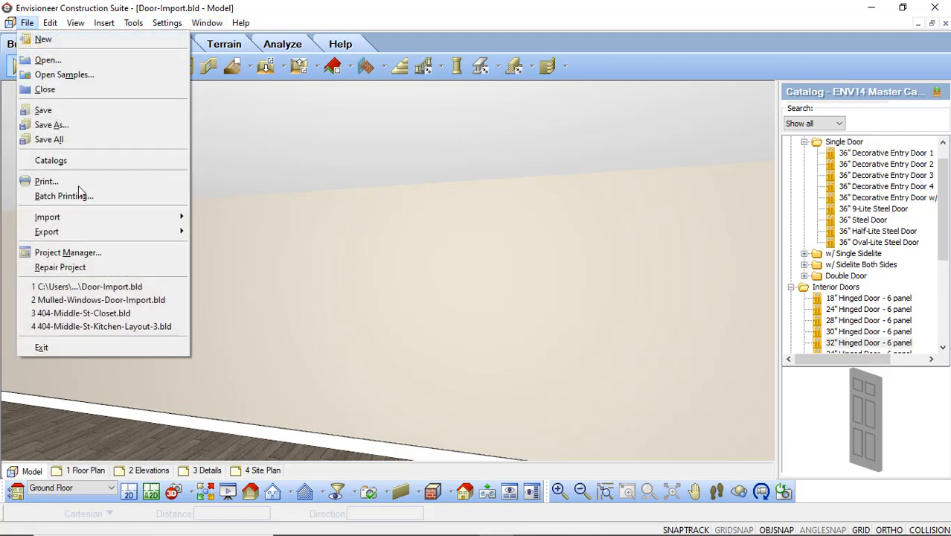
{"action": "mouse_move", "coordinate": [104, 217]}
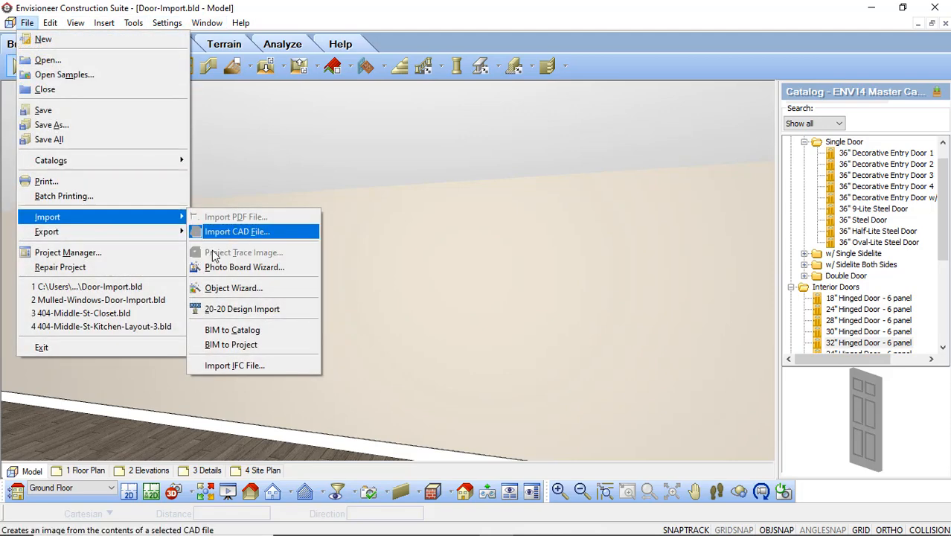
{"action": "left_click", "coordinate": [227, 288]}
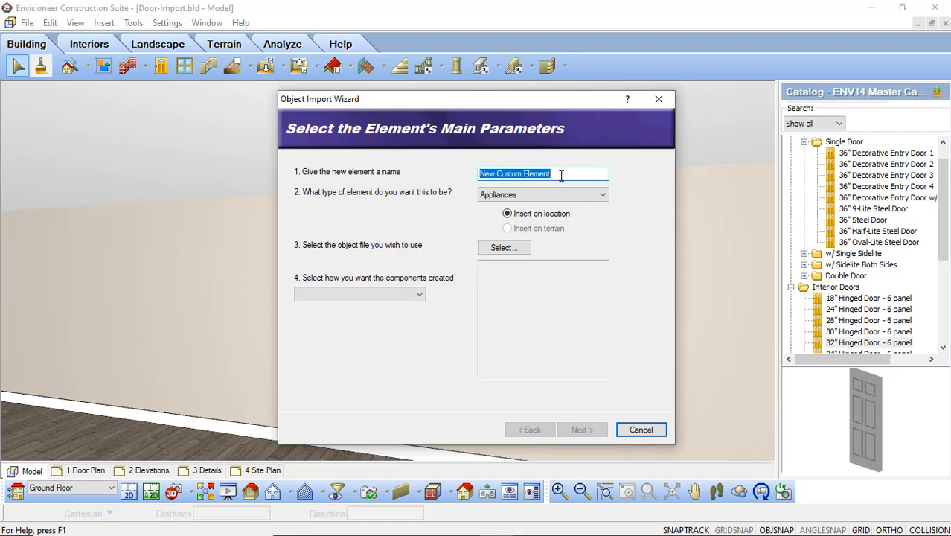
Name the new element 32" 5 Panel Door and set its element type to Doors.
{"action": "type", "text": "32\" "}
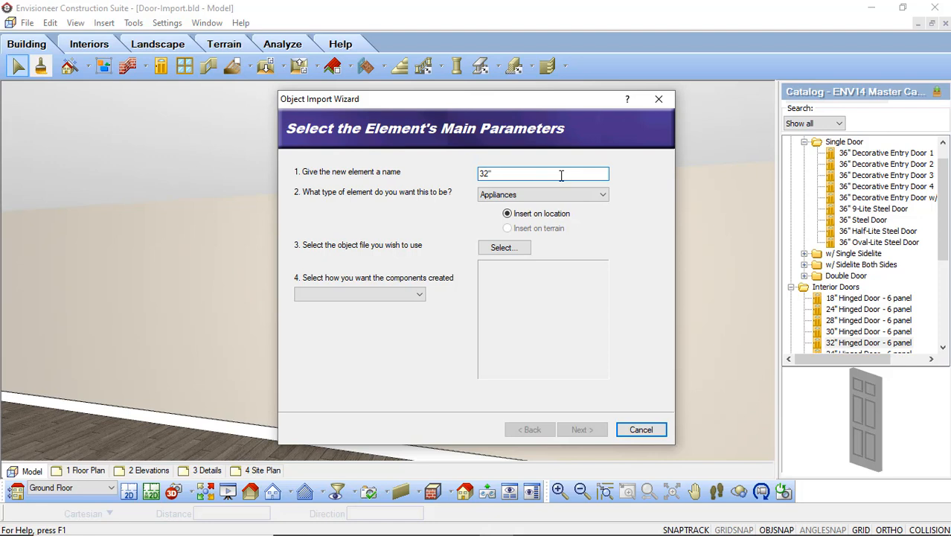
{"action": "type", "text": "5 Panel Door"}
{"action": "left_click", "coordinate": [578, 197]}
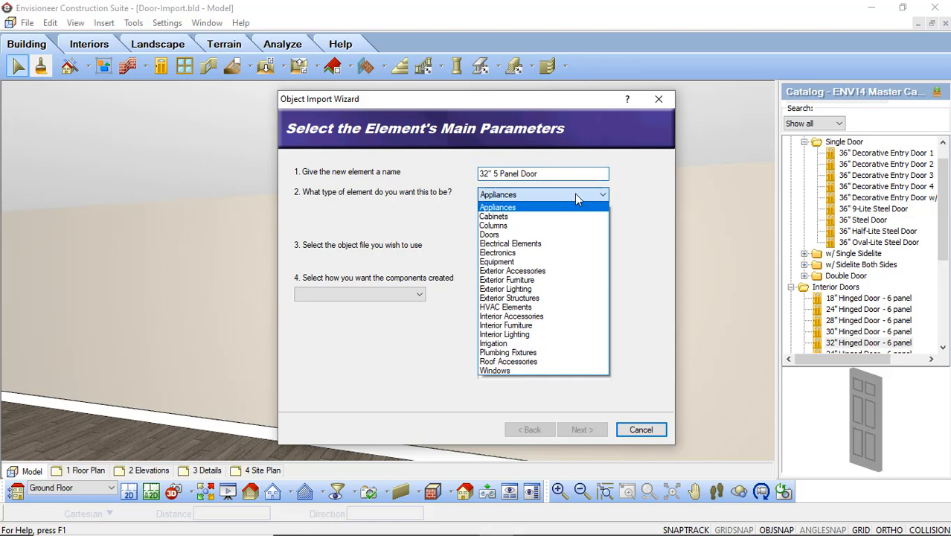
{"action": "left_click", "coordinate": [490, 234]}
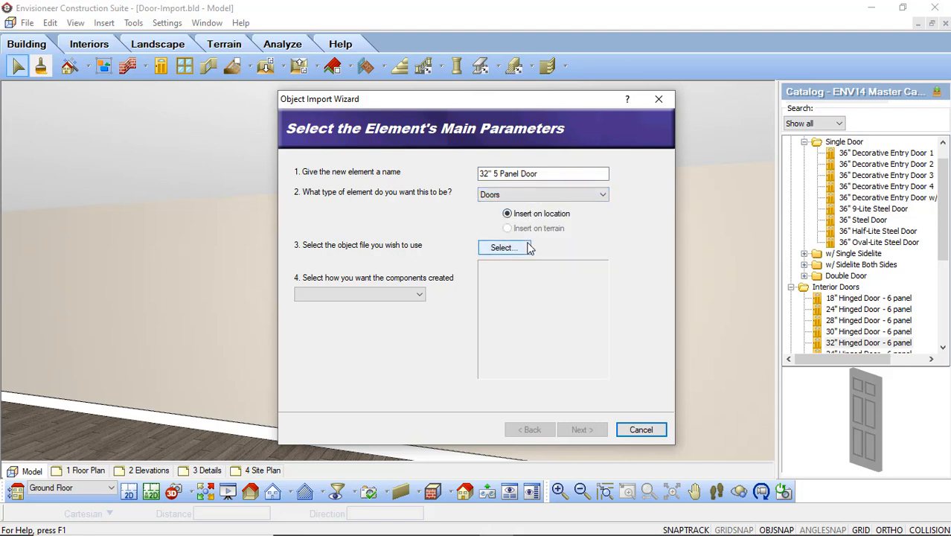
Load 32-5-Panel-Interior-Door.skp as the object file, forcing the SketchUp import to be single sided.
{"action": "left_click", "coordinate": [499, 249]}
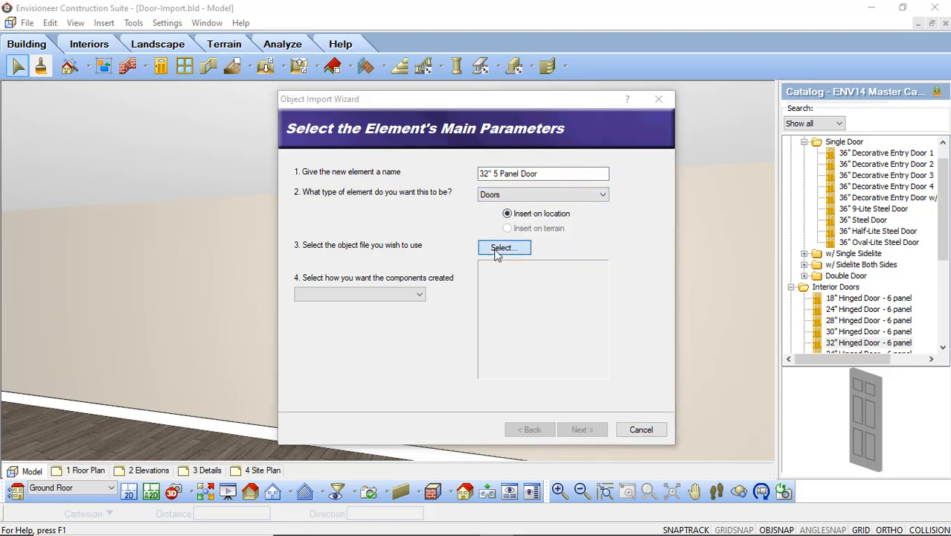
{"action": "left_click", "coordinate": [447, 295]}
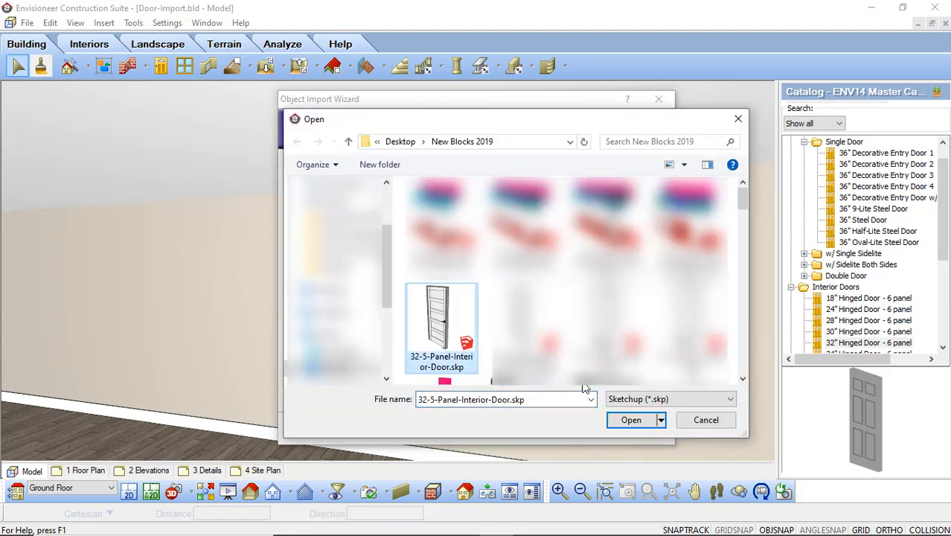
{"action": "left_click", "coordinate": [629, 420]}
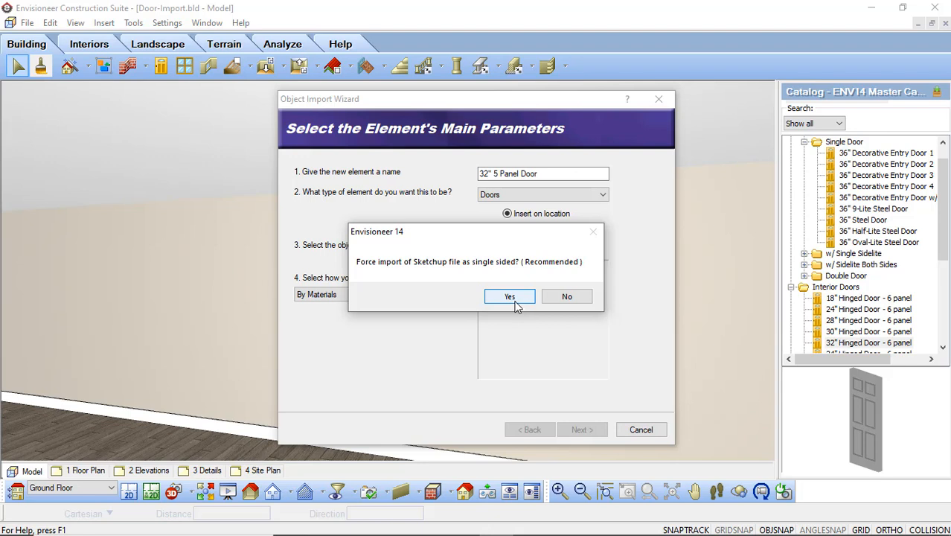
{"action": "left_click", "coordinate": [514, 302]}
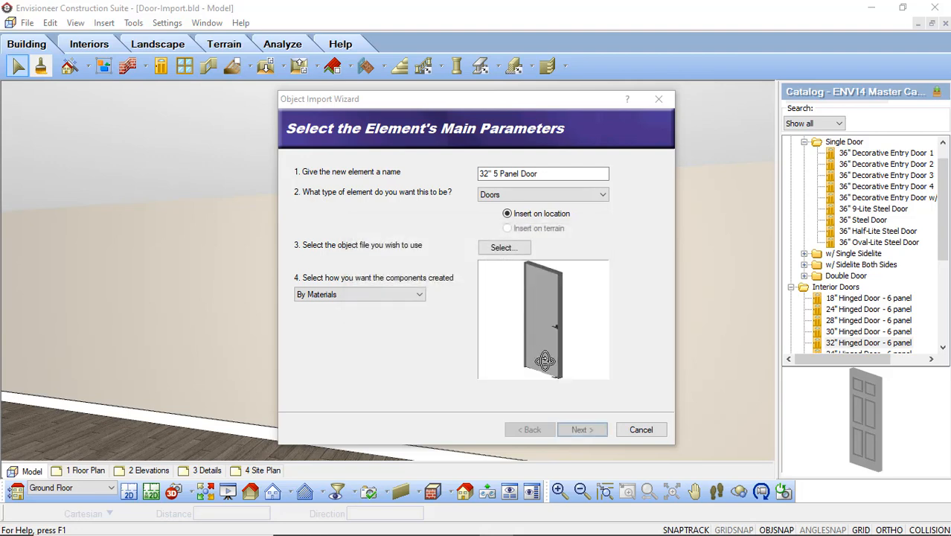
{"action": "mouse_move", "coordinate": [568, 350]}
{"action": "left_mouse_down"}
{"action": "mouse_move", "coordinate": [548, 345]}
{"action": "mouse_move", "coordinate": [568, 350]}
{"action": "left_mouse_up"}
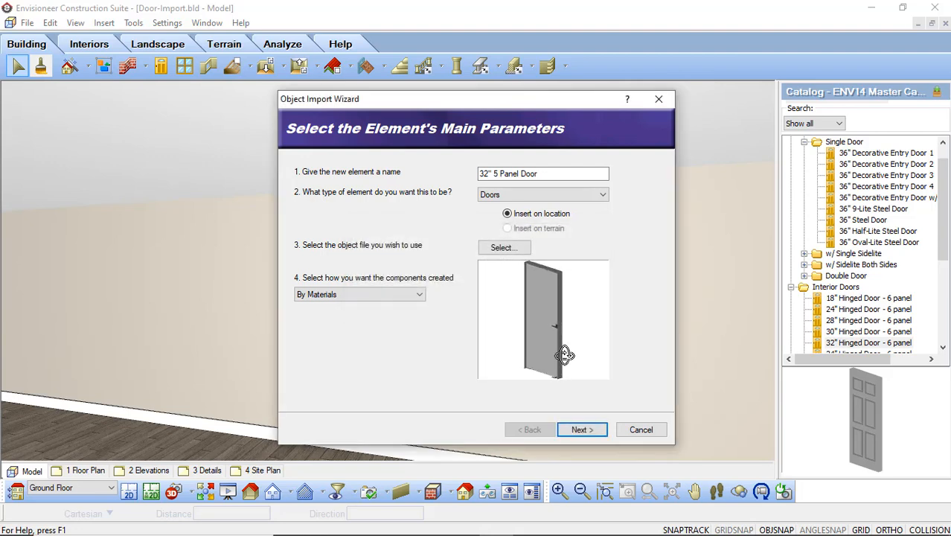
Keep components created by materials and accept the default door orientation and insertion point with a 0" frame offset.
{"action": "left_click", "coordinate": [579, 430]}
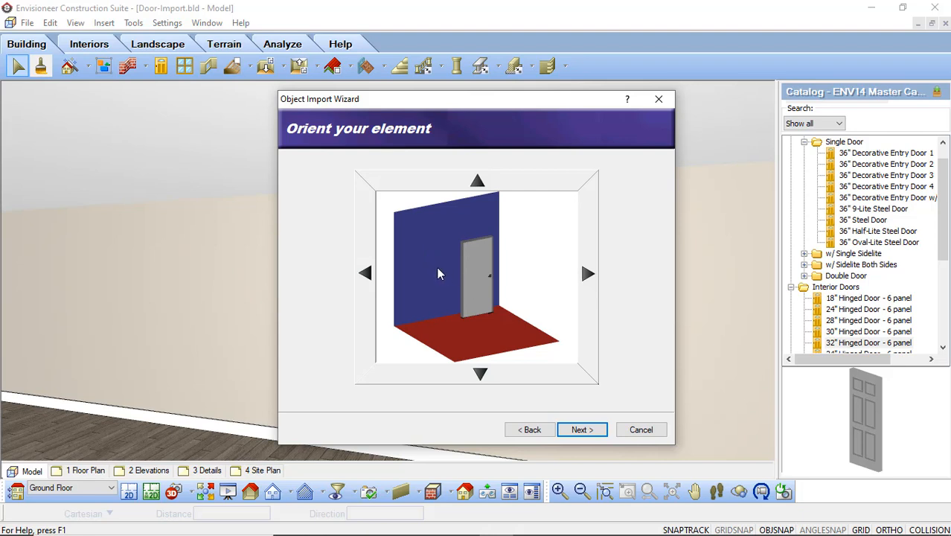
{"action": "left_click", "coordinate": [579, 429]}
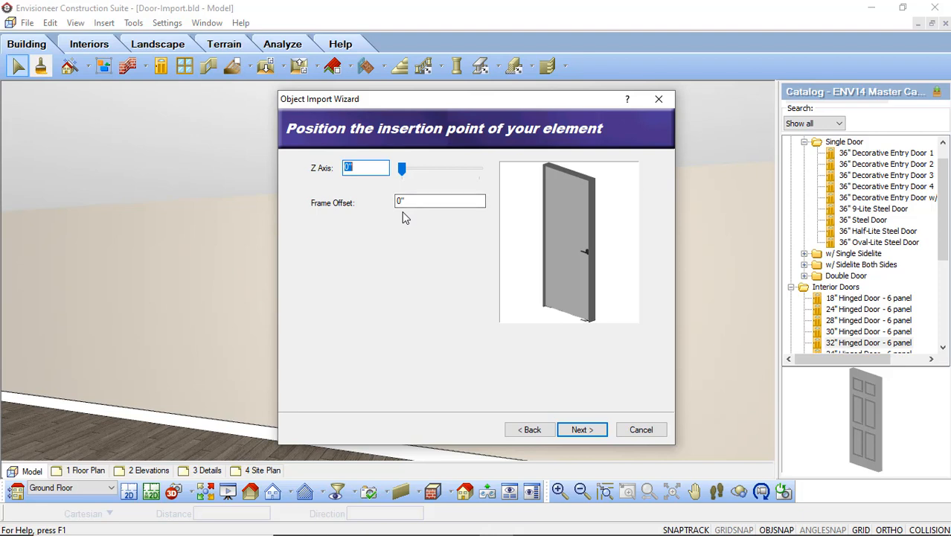
{"action": "left_click", "coordinate": [582, 430]}
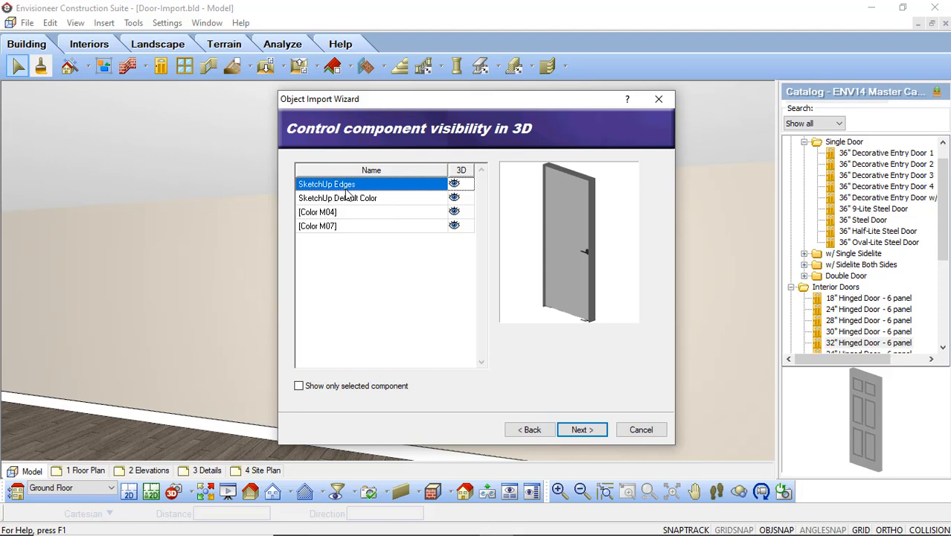
Identify which door part each component represents by hiding and reshowing components in the 3D preview.
{"action": "left_click", "coordinate": [454, 184]}
{"action": "left_click", "coordinate": [454, 185]}
{"action": "left_click", "coordinate": [454, 198]}
{"action": "left_click", "coordinate": [454, 184]}
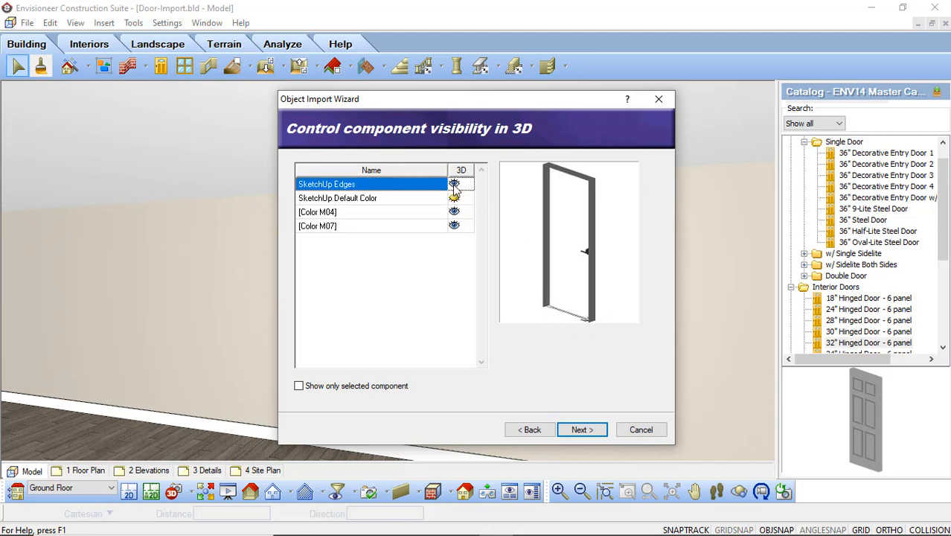
{"action": "left_click", "coordinate": [454, 212]}
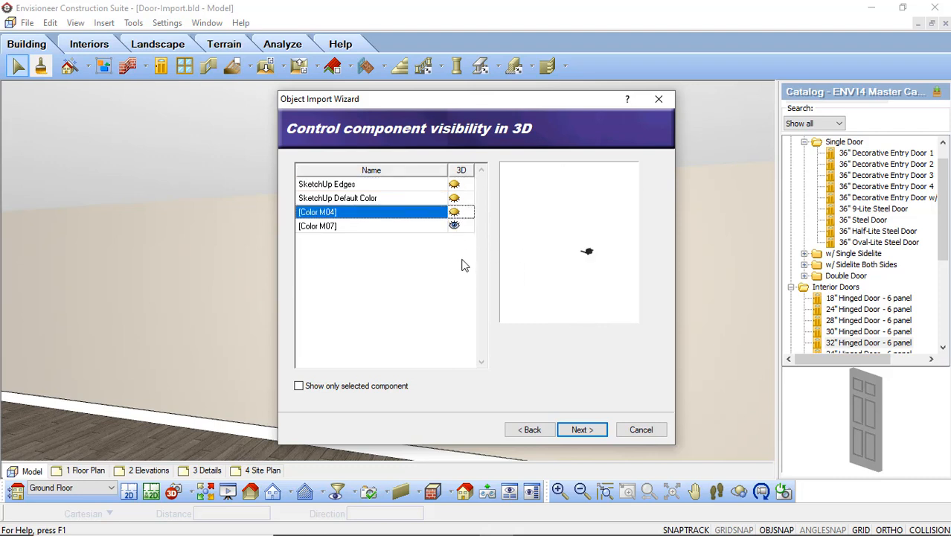
{"action": "left_click", "coordinate": [455, 213]}
{"action": "left_click", "coordinate": [454, 198]}
{"action": "left_click", "coordinate": [454, 185]}
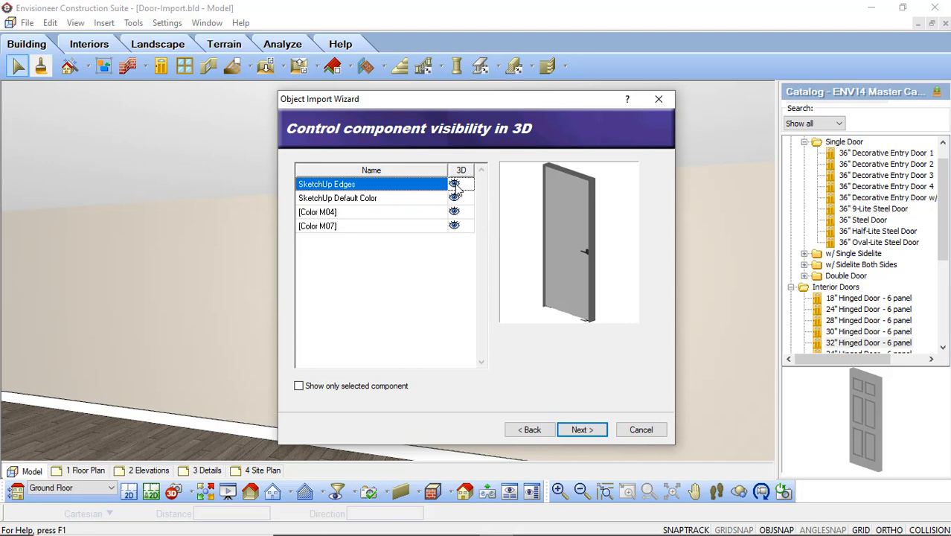
Hide the SketchUp Edges component in 3D and rename it 2D Plan.
{"action": "left_click", "coordinate": [455, 184]}
{"action": "left_click", "coordinate": [358, 186]}
{"action": "type", "text": "2D Plan"}
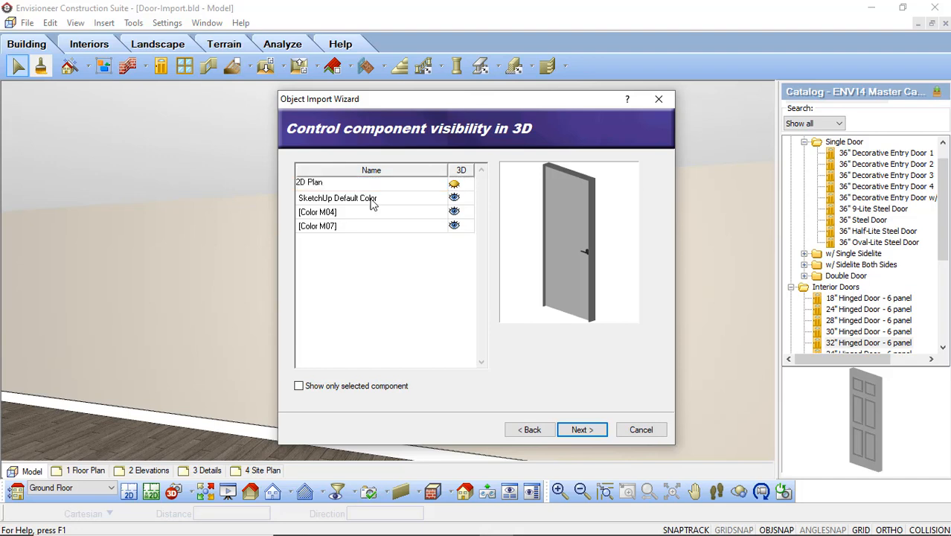
{"action": "key", "text": "Return"}
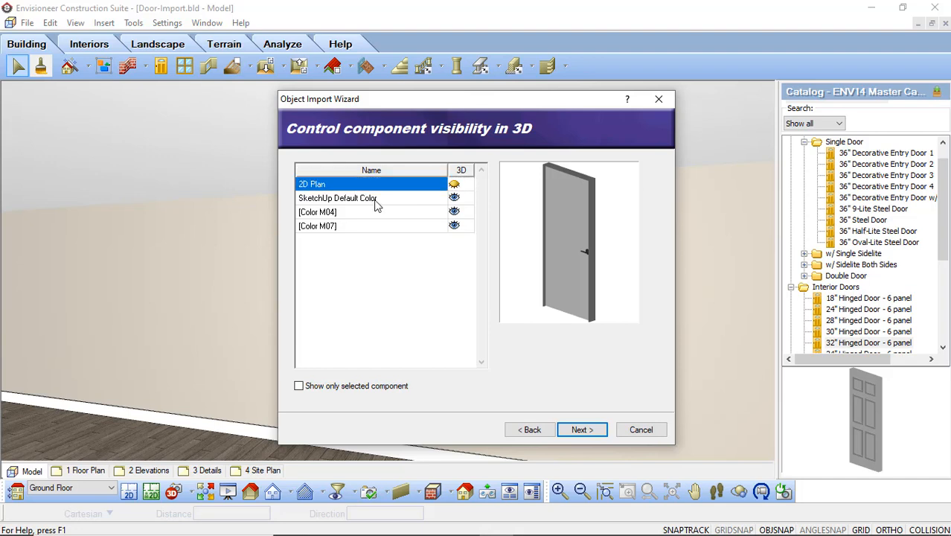
Rename the SketchUp Default Color component Door Leaf.
{"action": "left_click", "coordinate": [371, 199]}
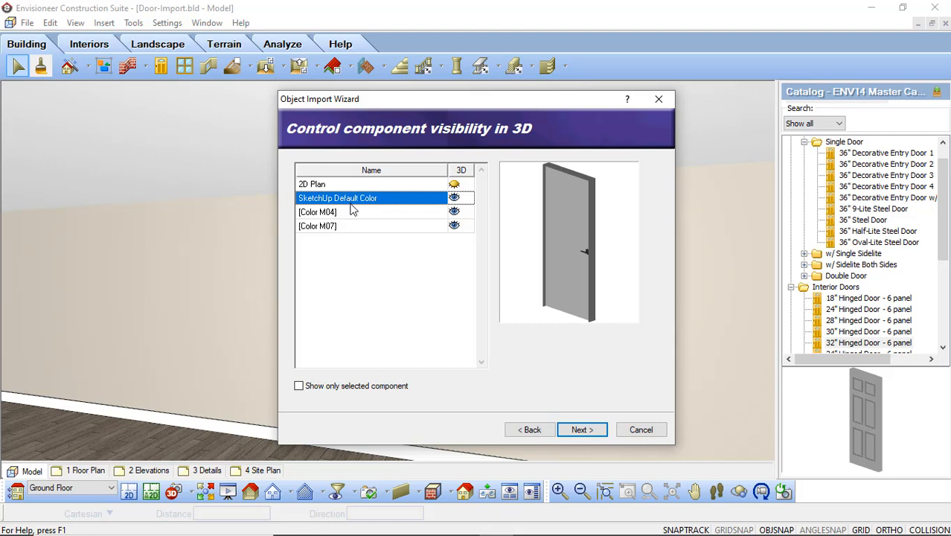
{"action": "left_click", "coordinate": [383, 200]}
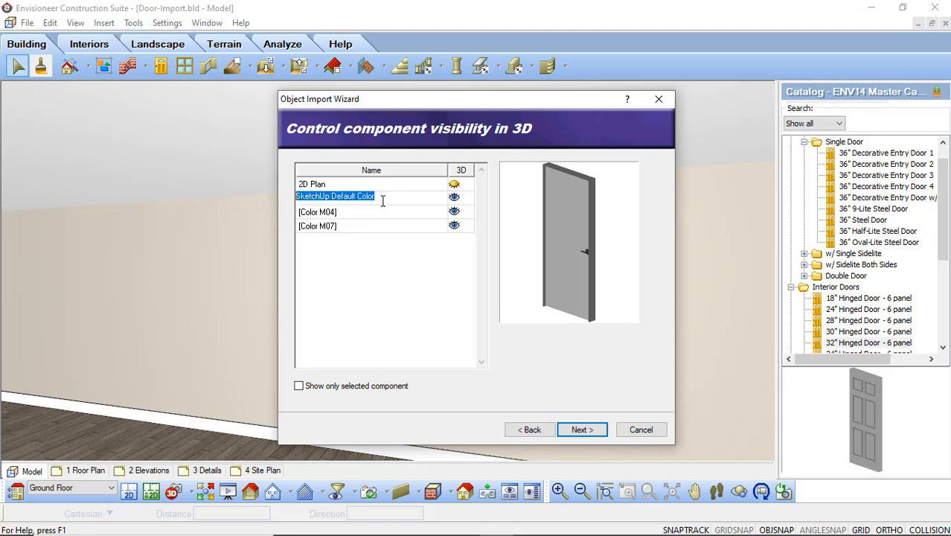
{"action": "type", "text": "Door Leaf"}
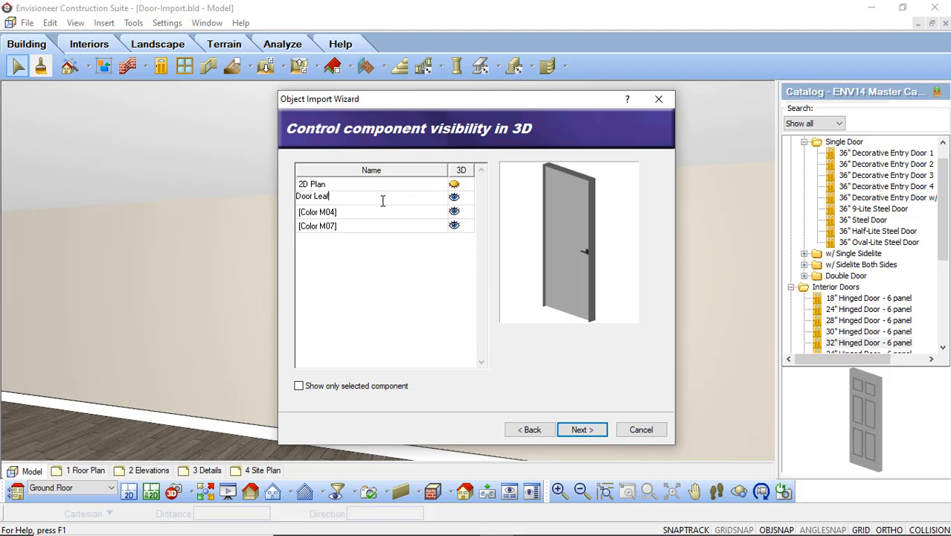
Rename the [Color M04] component Door Frame and the [Color M07] component Door Handle.
{"action": "left_click", "coordinate": [366, 212]}
{"action": "left_click", "coordinate": [454, 212]}
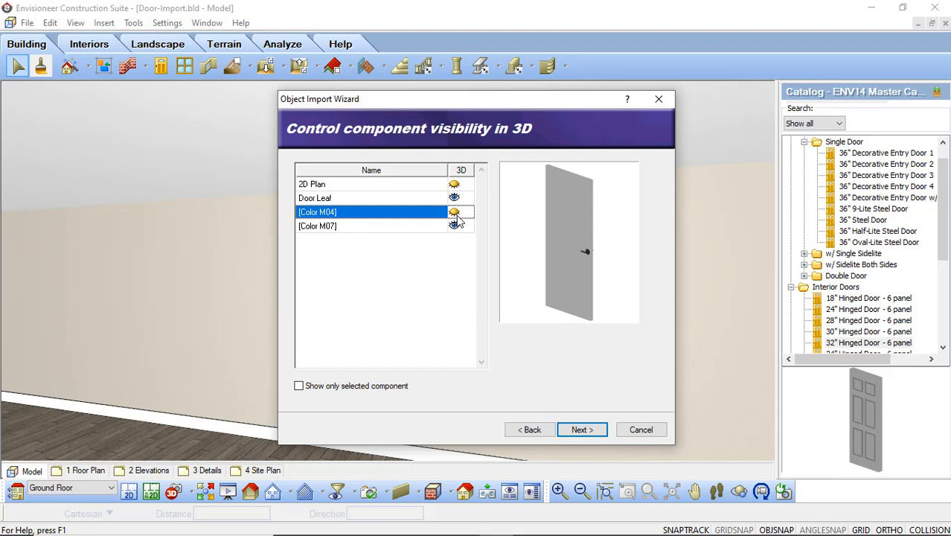
{"action": "left_click", "coordinate": [456, 214]}
{"action": "left_click", "coordinate": [375, 216]}
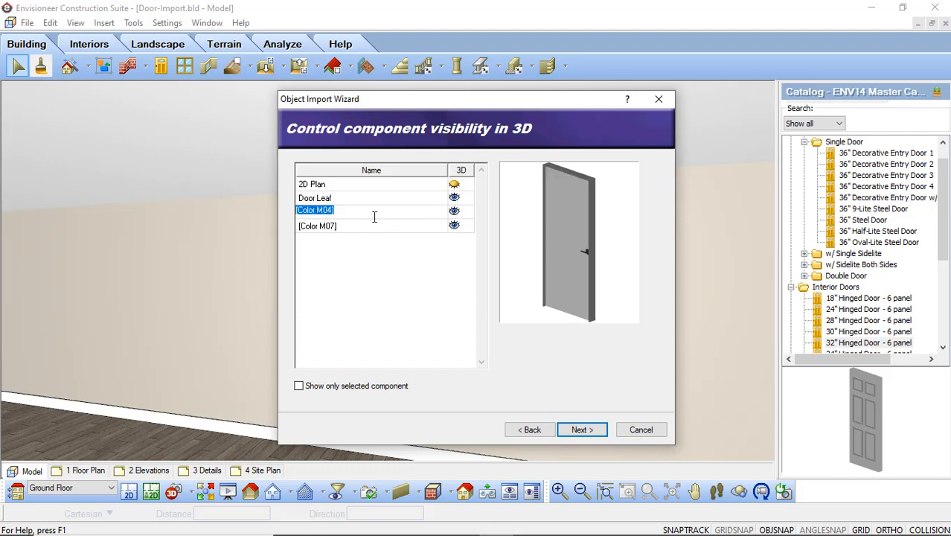
{"action": "type", "text": "Door Frame"}
{"action": "left_click", "coordinate": [355, 226]}
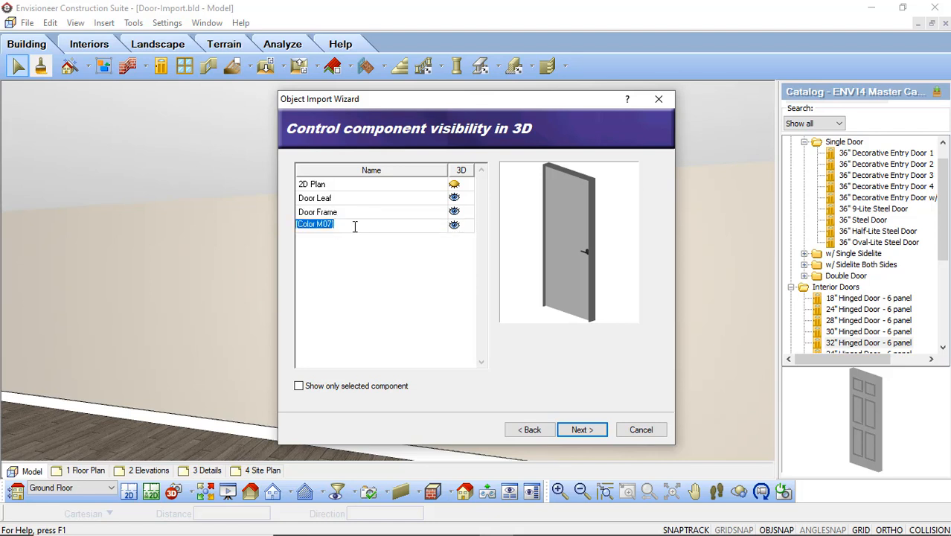
{"action": "type", "text": "Door Handle"}
Accept the plan view visibility with only the 2D Plan component shown and finish importing the door.
{"action": "left_click", "coordinate": [582, 430]}
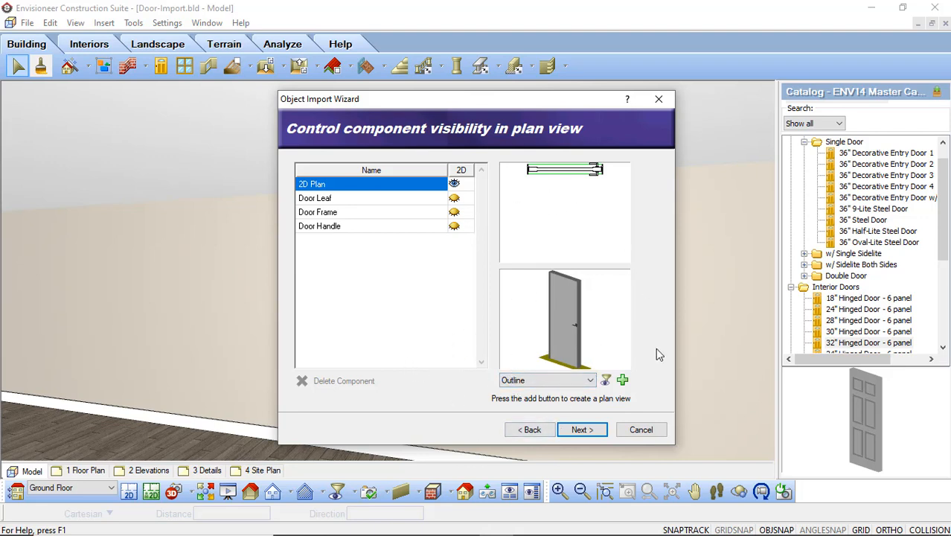
{"action": "left_click", "coordinate": [580, 430]}
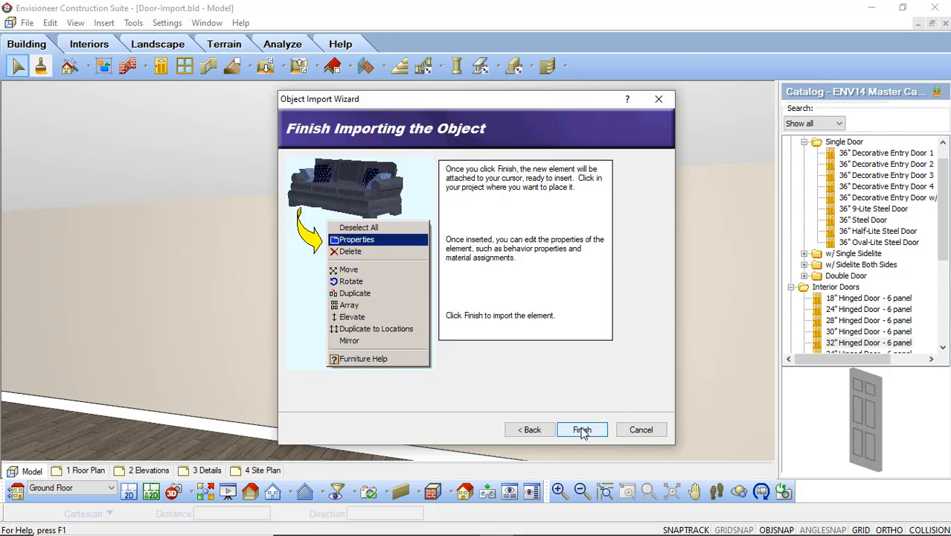
{"action": "left_click", "coordinate": [583, 430]}
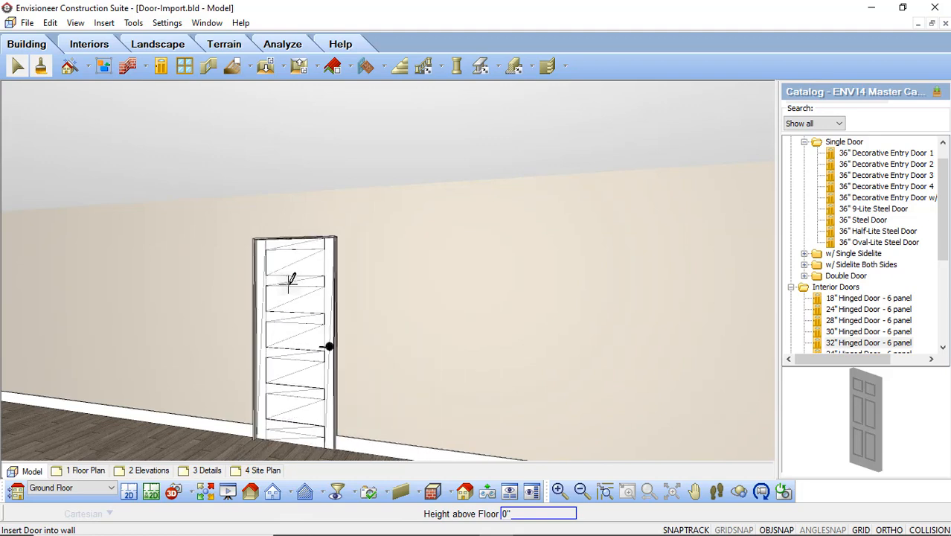
Insert one imported door into the interior wall at 0" above the floor and end the insertion.
{"action": "left_click", "coordinate": [310, 284]}
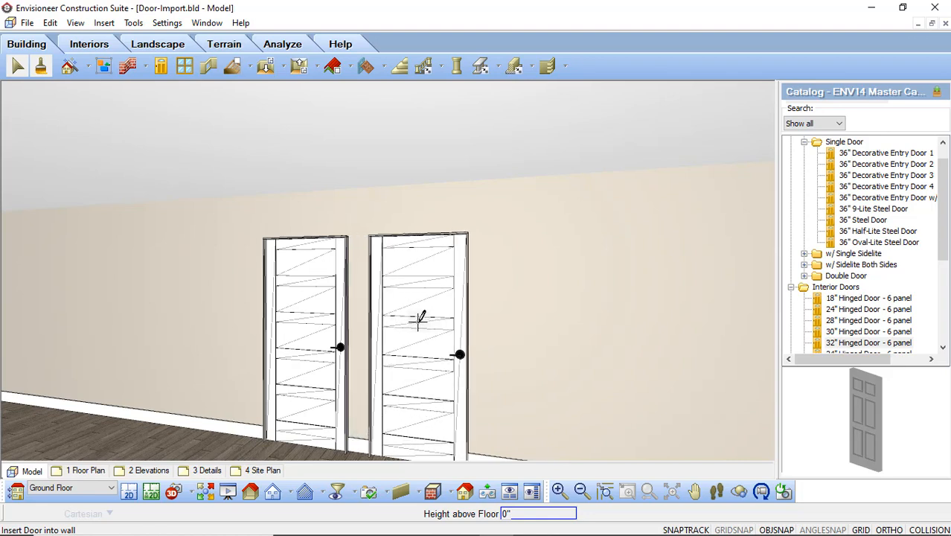
{"action": "right_click", "coordinate": [421, 326]}
{"action": "left_click", "coordinate": [451, 333]}
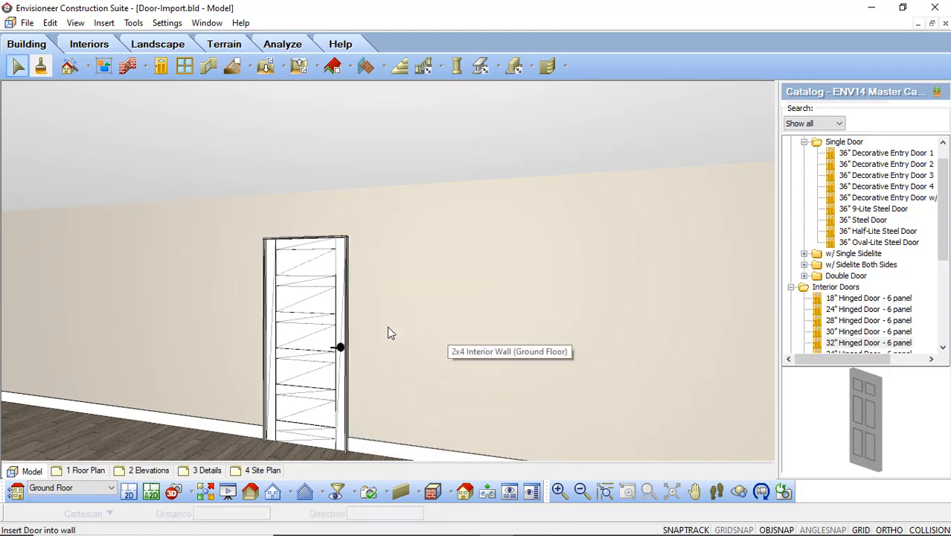
Include opening trim on the inserted 32" 5 Panel Door, keeping its frame offset at 0".
{"action": "double_click", "coordinate": [316, 317]}
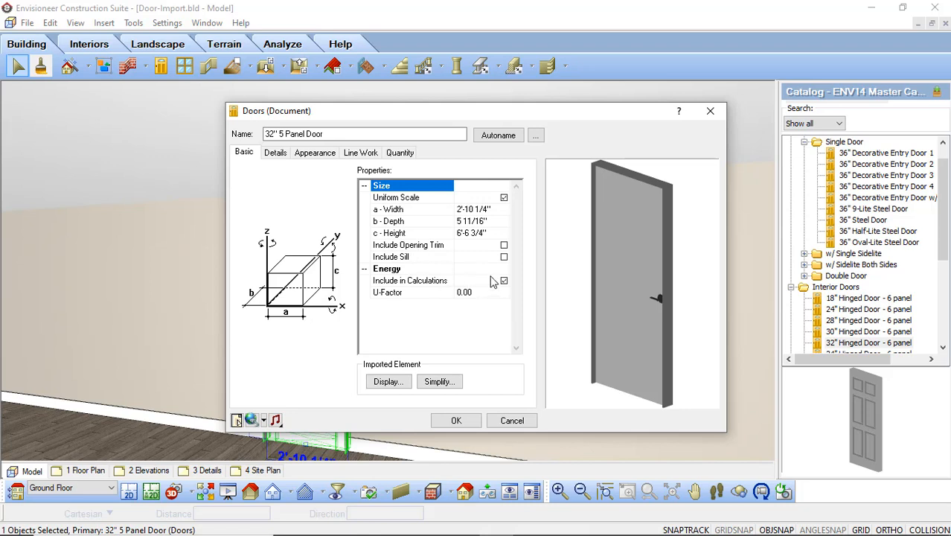
{"action": "left_click", "coordinate": [505, 247]}
{"action": "left_click", "coordinate": [504, 245]}
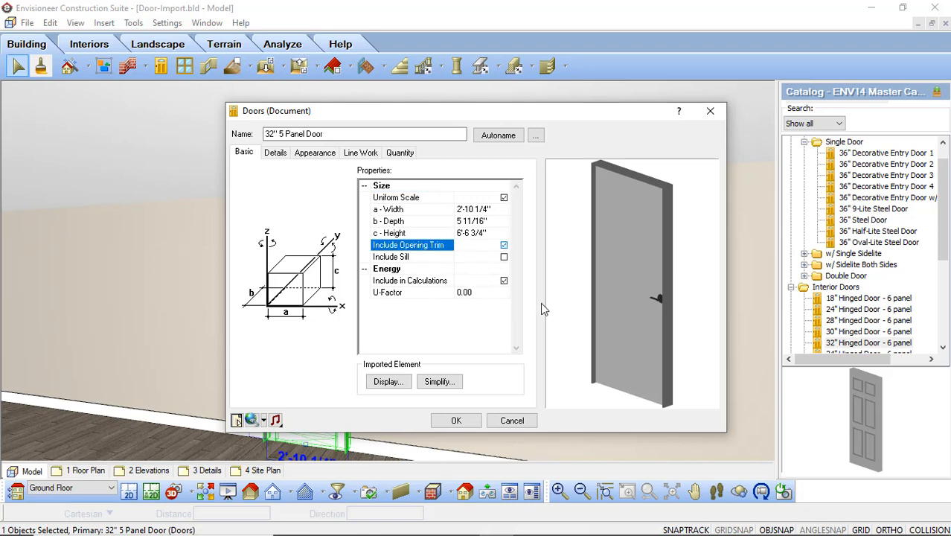
{"action": "left_click", "coordinate": [275, 154]}
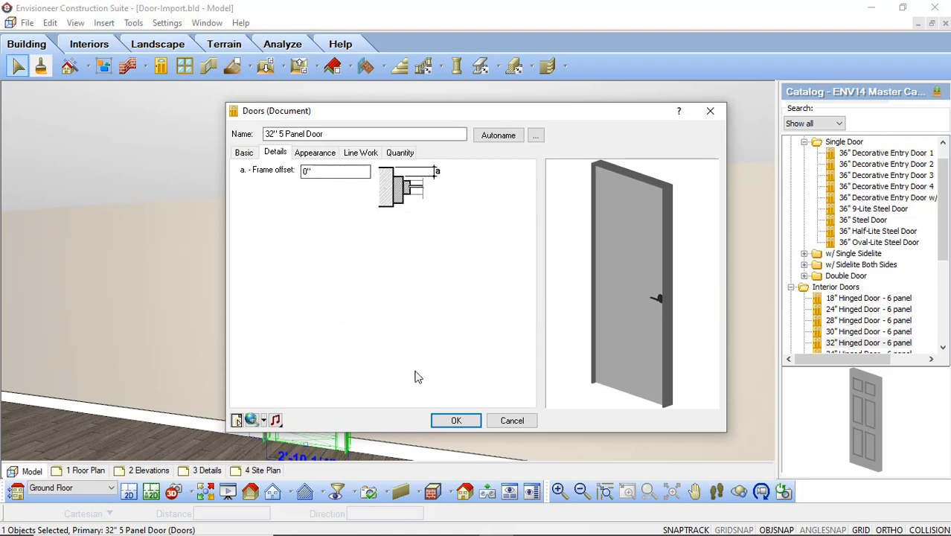
{"action": "left_click", "coordinate": [446, 420]}
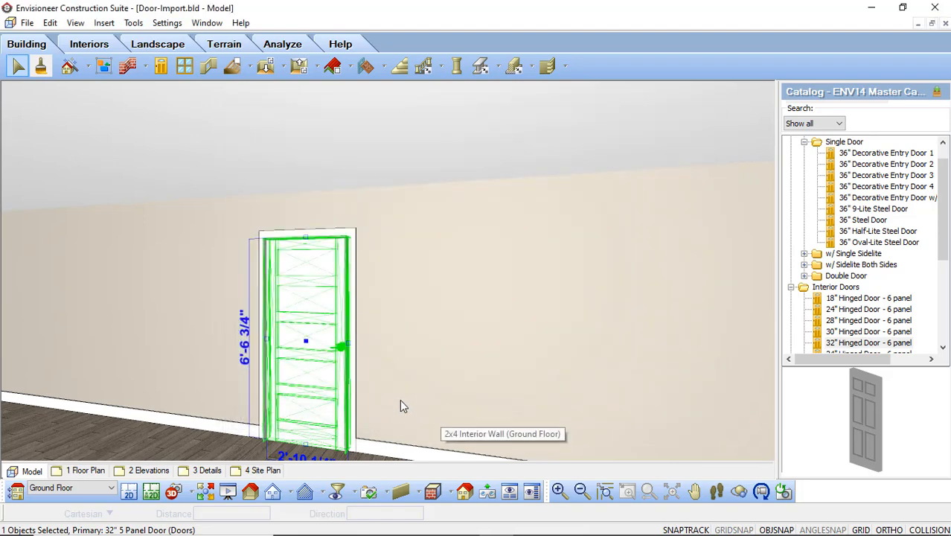